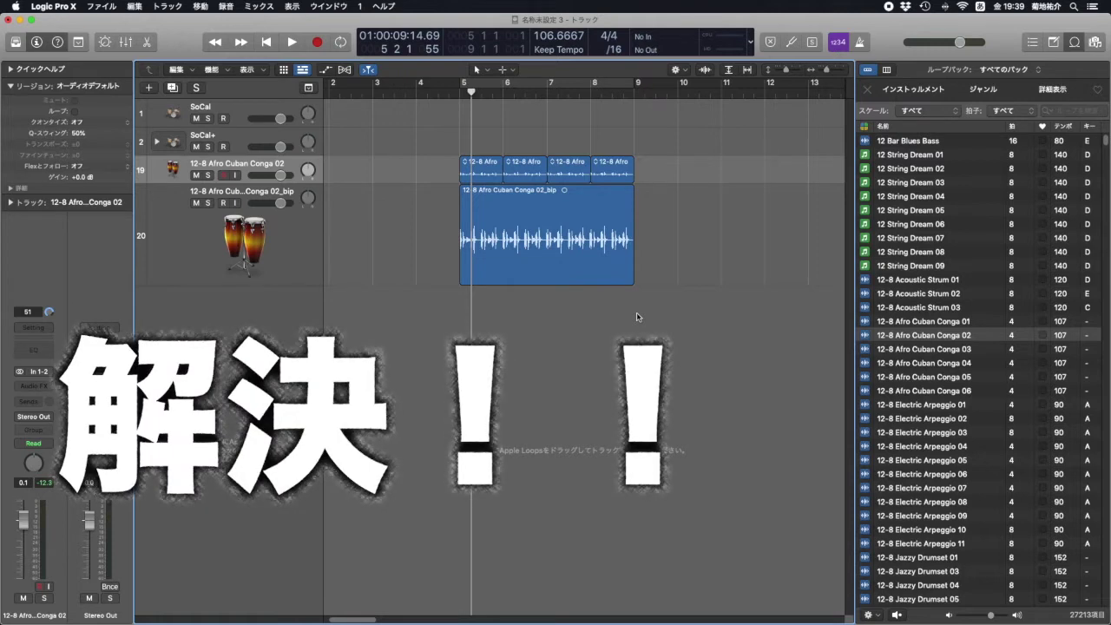
Step: Play the 12-8 Afro Cuban Conga 02 track and its _bip bounce, soloing each in turn to compare their sound
scroll(636, 316, right, 3)
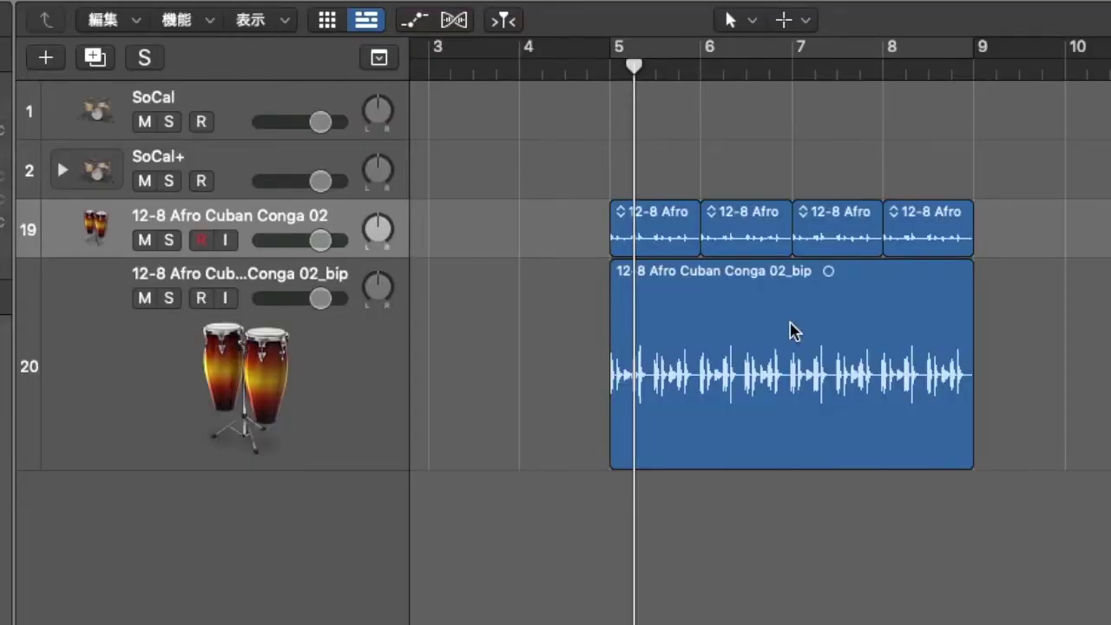
click(169, 241)
key(space)
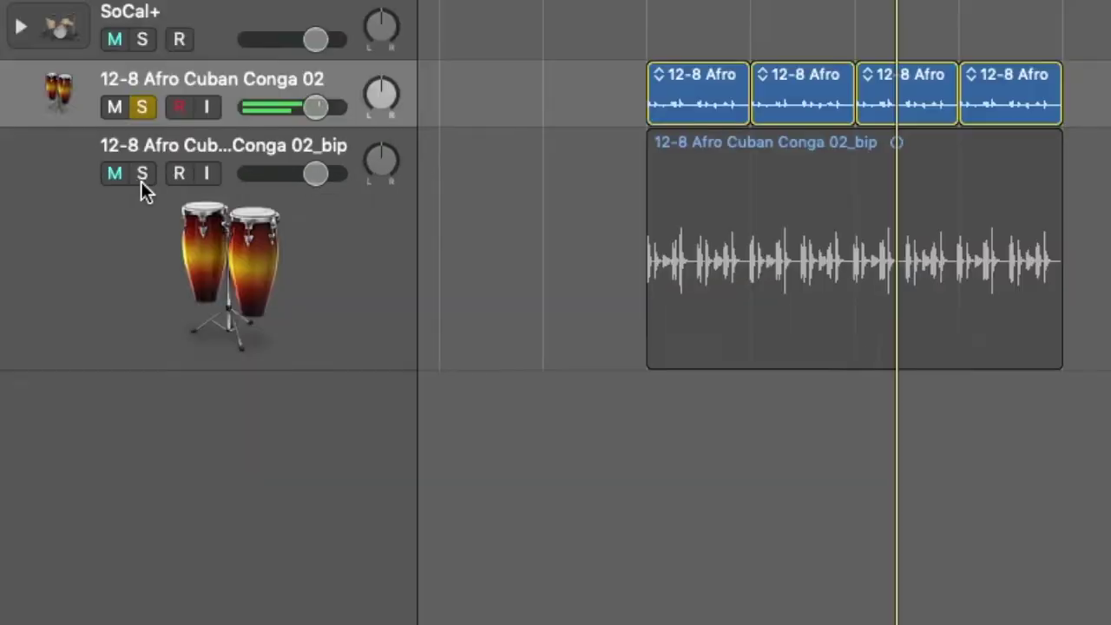
click(168, 299)
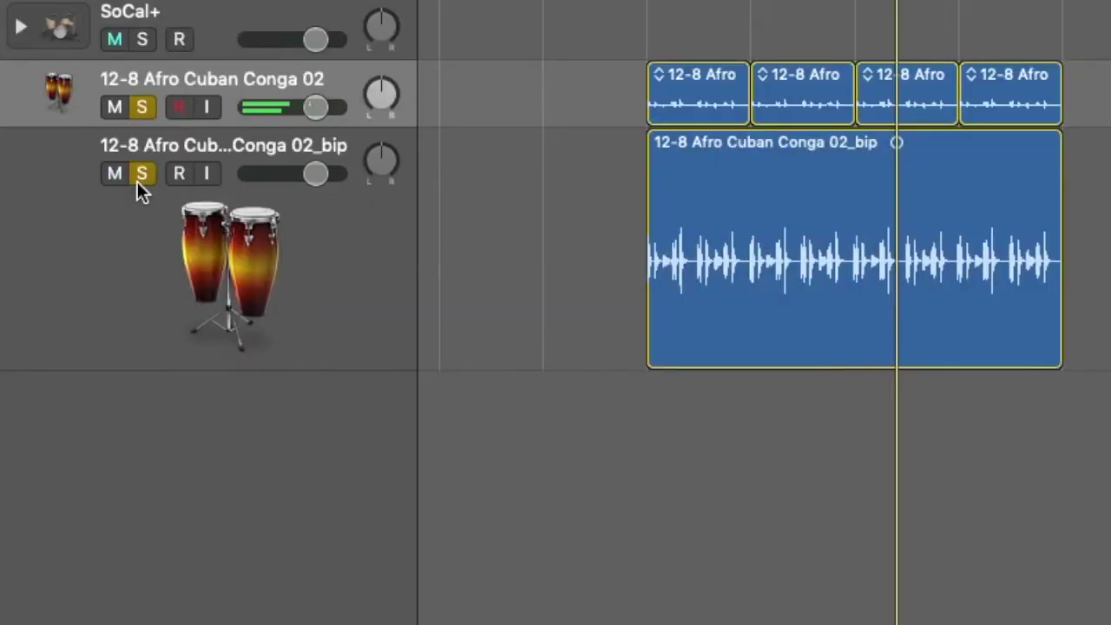
click(167, 240)
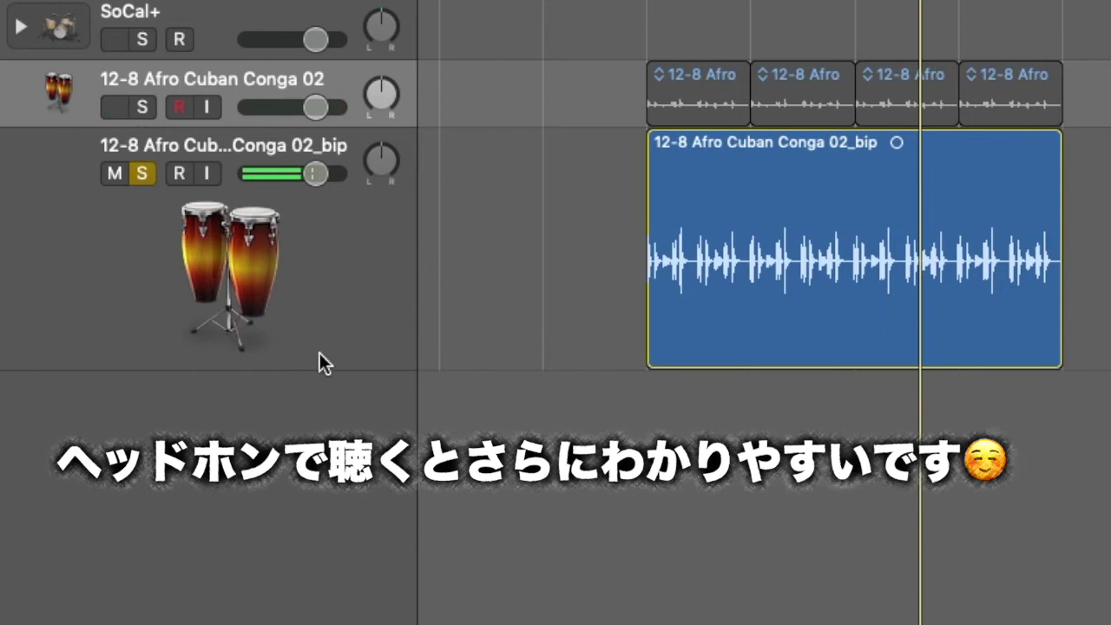
Step: Switch the 12-8 Afro Cuban Conga 02_bip channel to mono, then unsolo and mute that track
drag(320, 368, 347, 370)
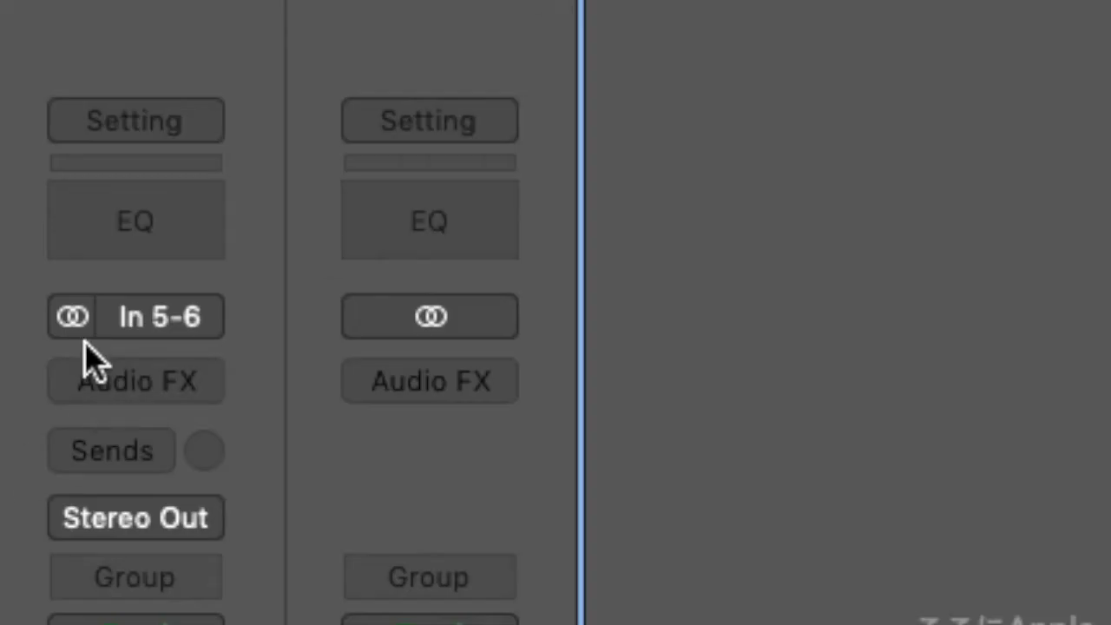
click(31, 505)
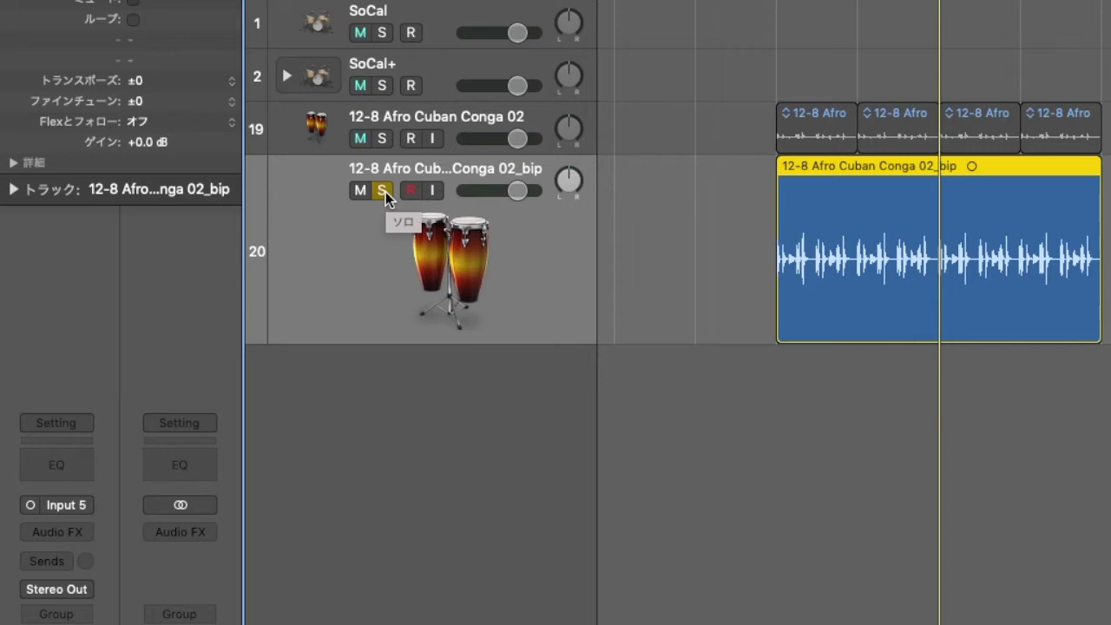
click(386, 192)
click(361, 191)
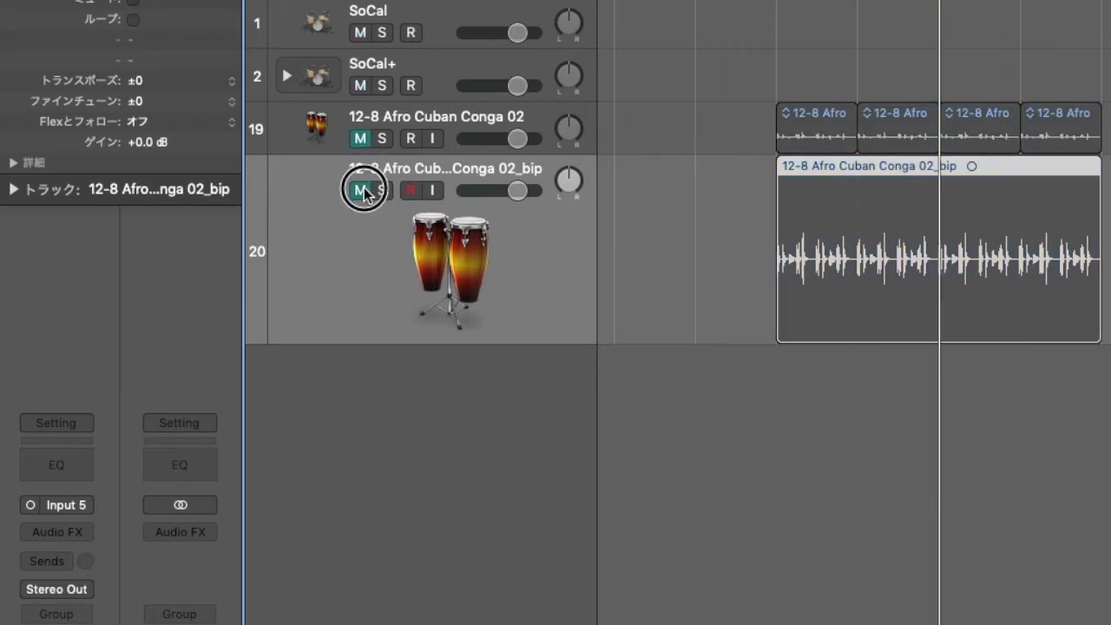
Step: Add the Apple Loop 12-8 Afro Cuban Conga 03 on a new track at bar 11 and repeat it three times
scroll(810, 435, right, 5)
scroll(810, 436, left, 2)
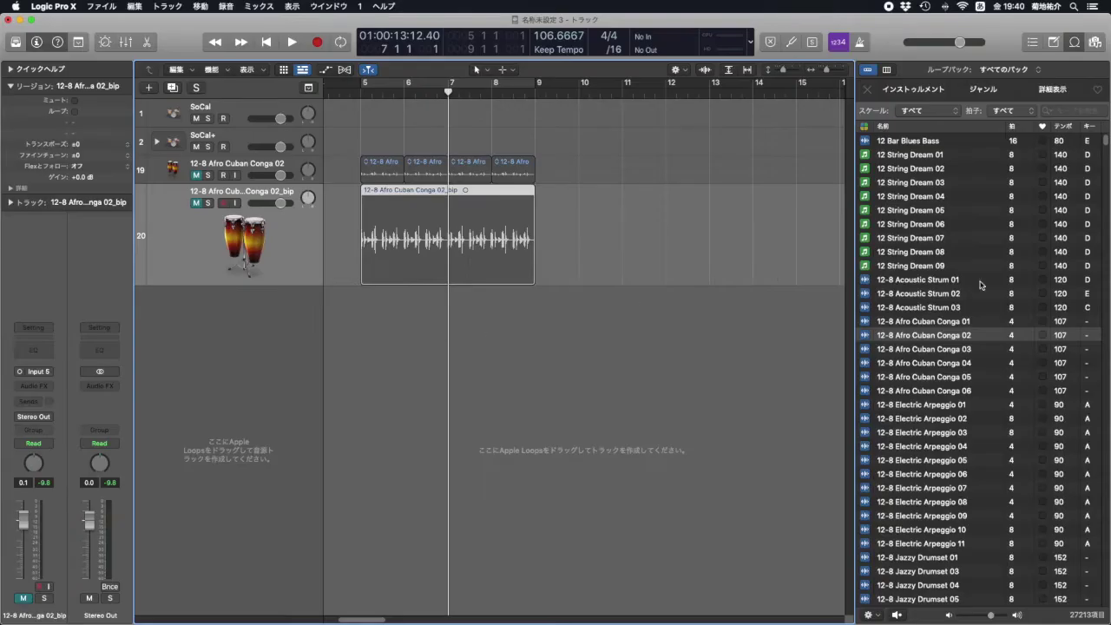
click(922, 347)
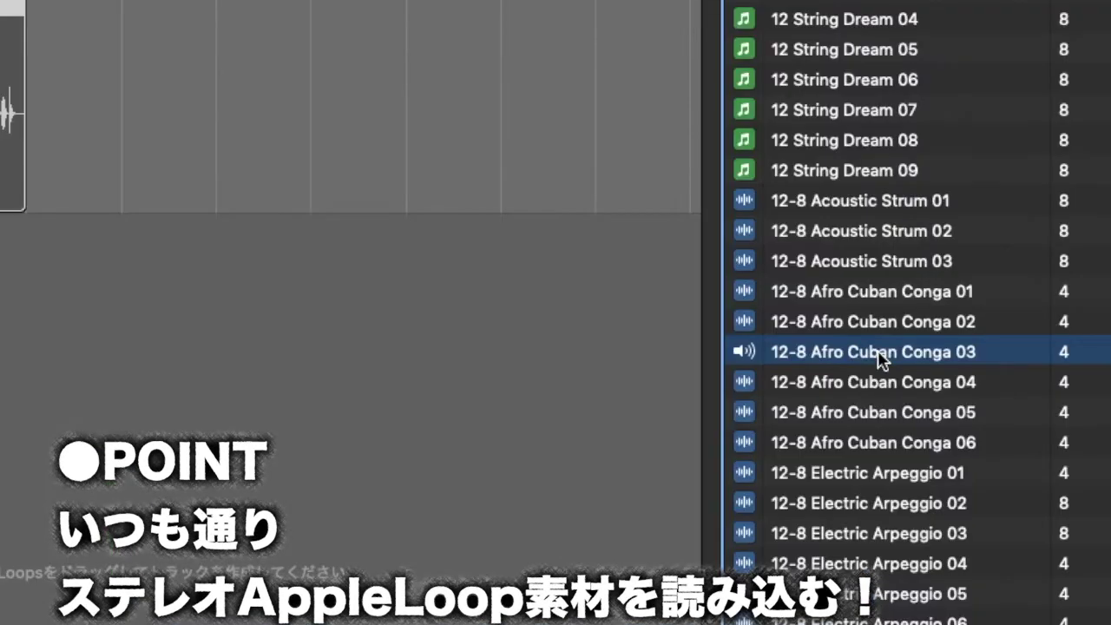
drag(923, 347, 845, 329)
drag(701, 311, 235, 300)
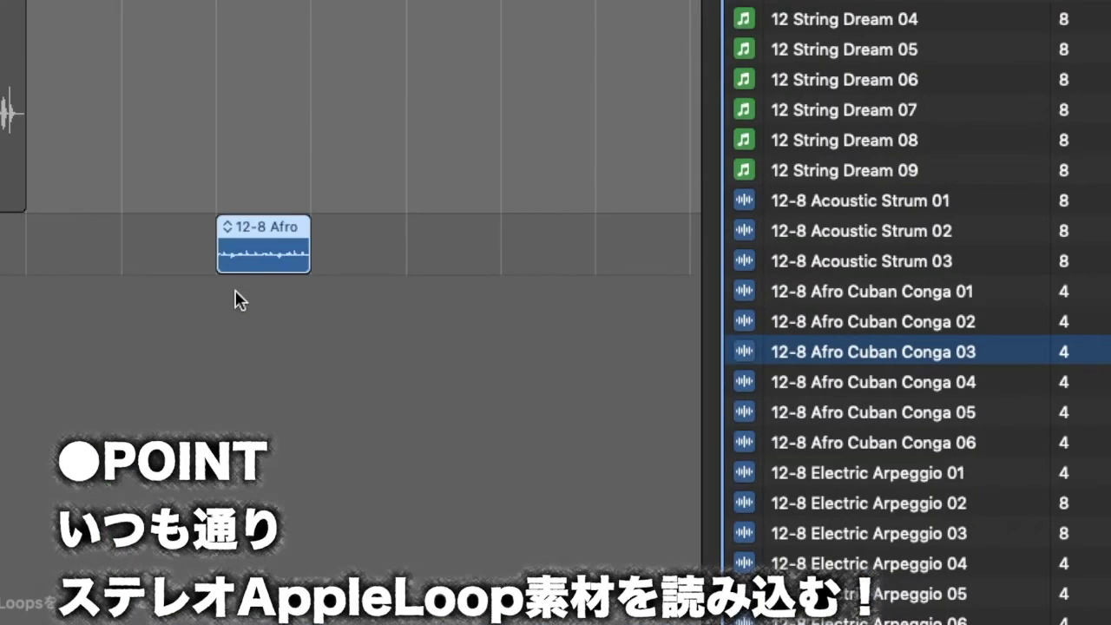
key(super+r)
key(super+r)
key(super+r)
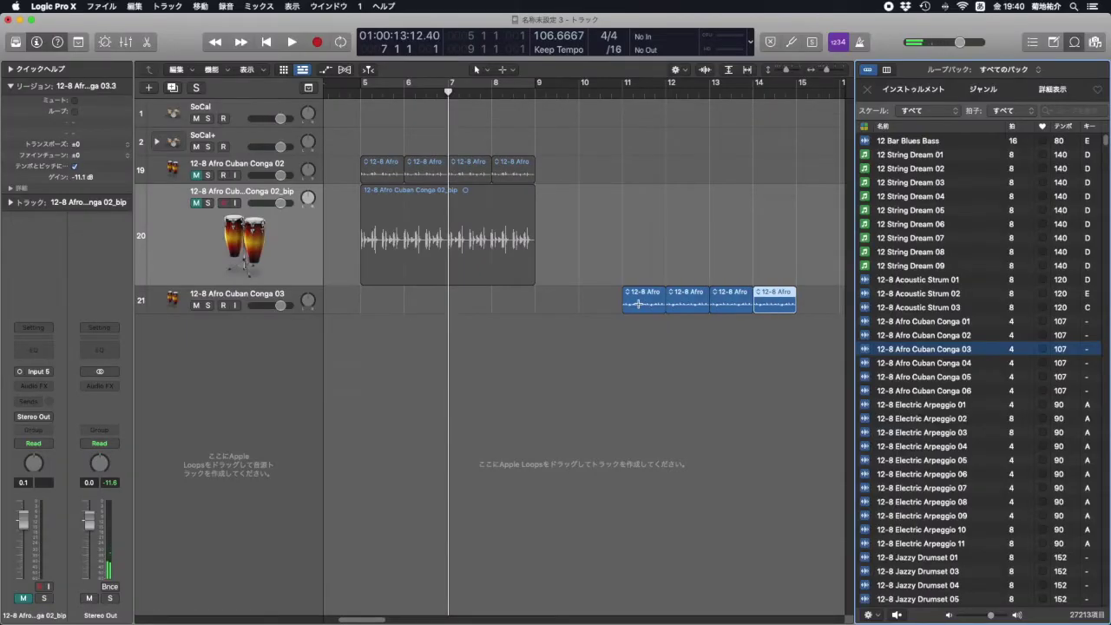
Step: Play back the repeated 12-8 Afro Cuban Conga 03 loops from bar 11
scroll(669, 379, right, 3)
click(520, 96)
key(space)
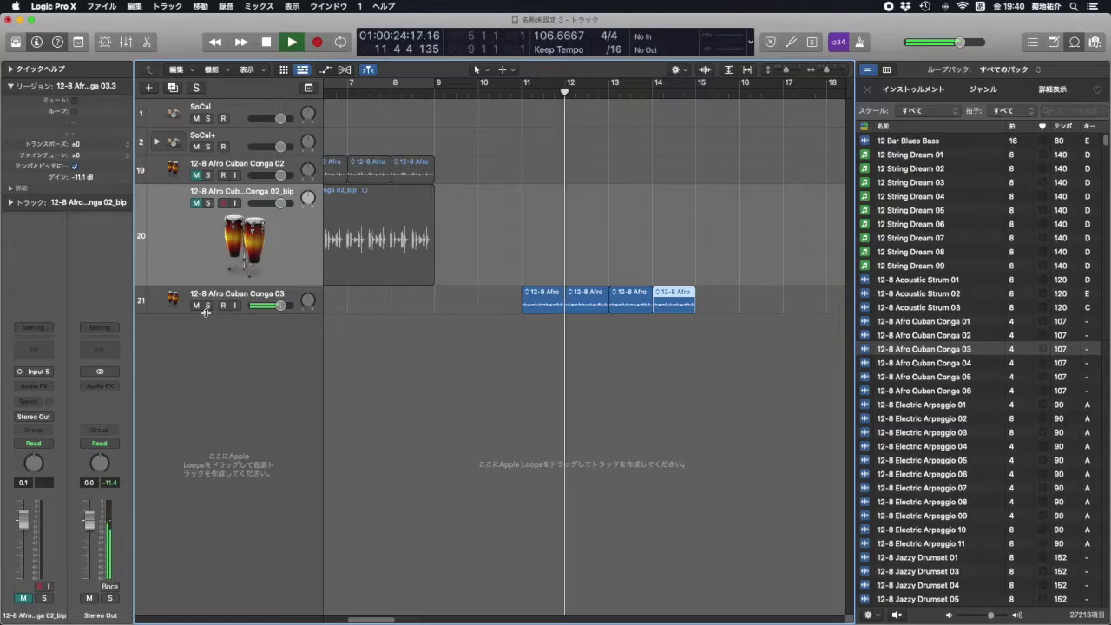
Step: Increase the height of the 12-8 Afro Cuban Conga 03 track and switch its channel format to mono
click(186, 305)
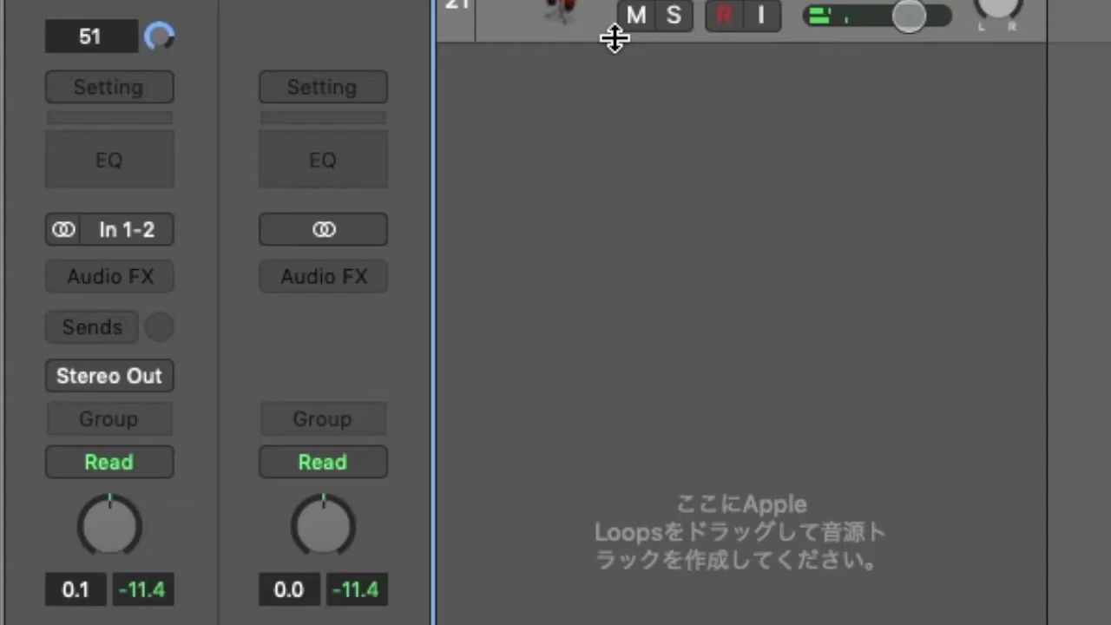
drag(190, 310, 190, 352)
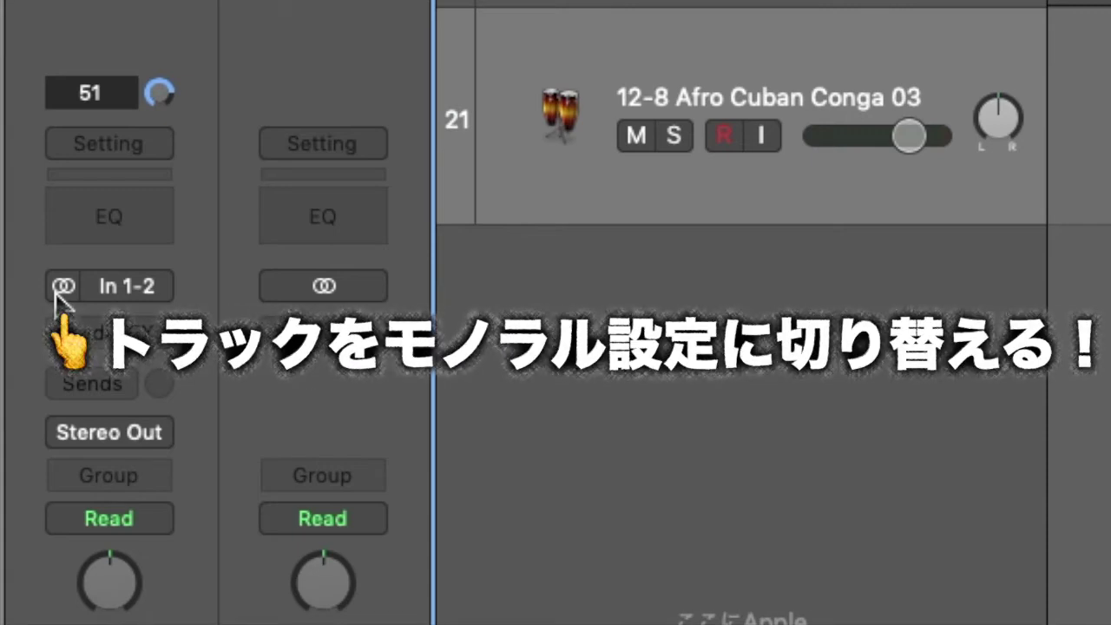
click(57, 289)
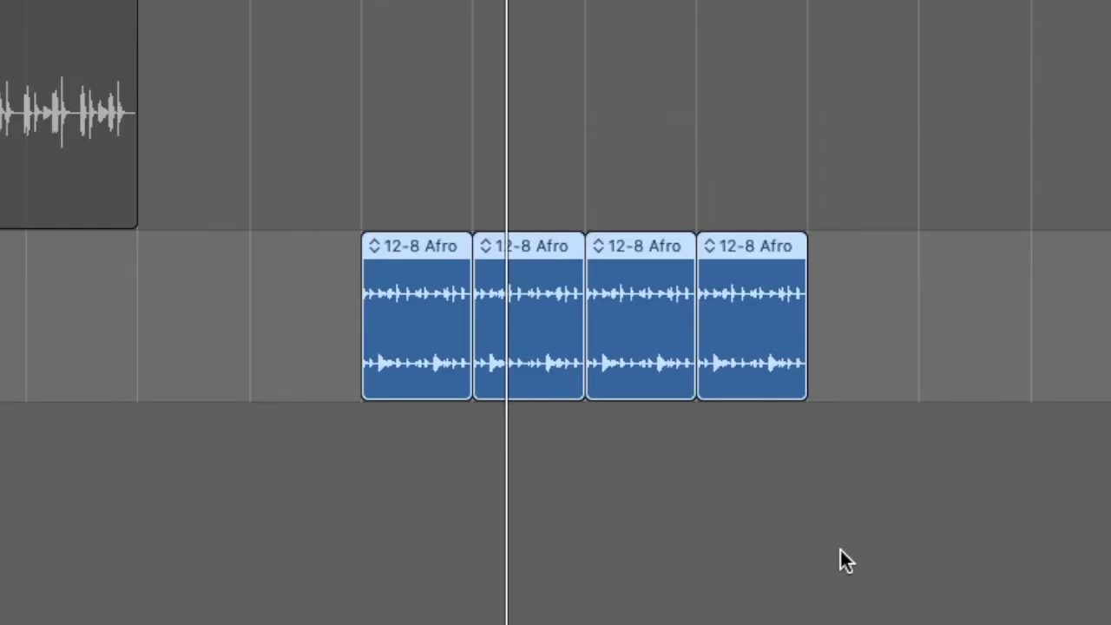
Step: Bounce the four Conga 03 regions in place to a new track, keeping the source and normalizing with overload protection only
drag(1038, 529, 313, 172)
right_click(434, 251)
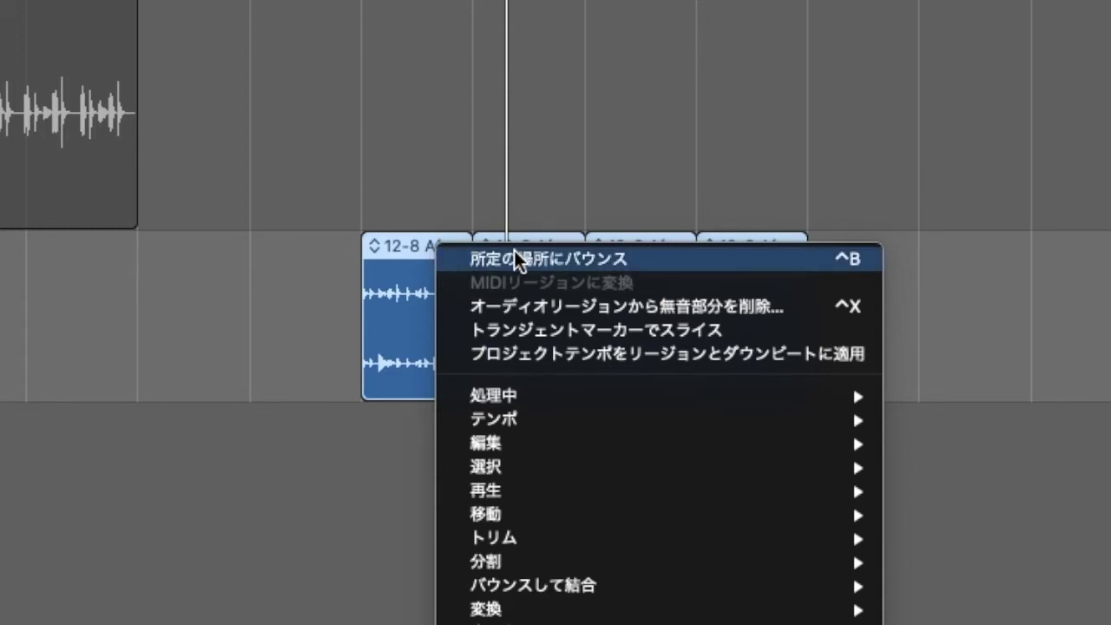
mouse_move(551, 582)
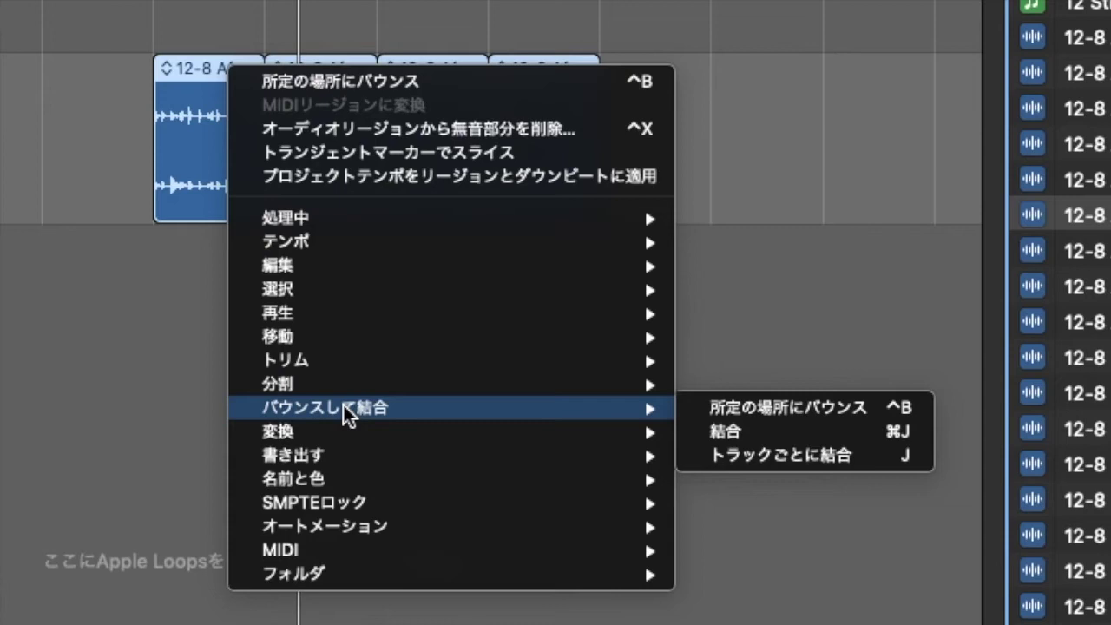
click(692, 410)
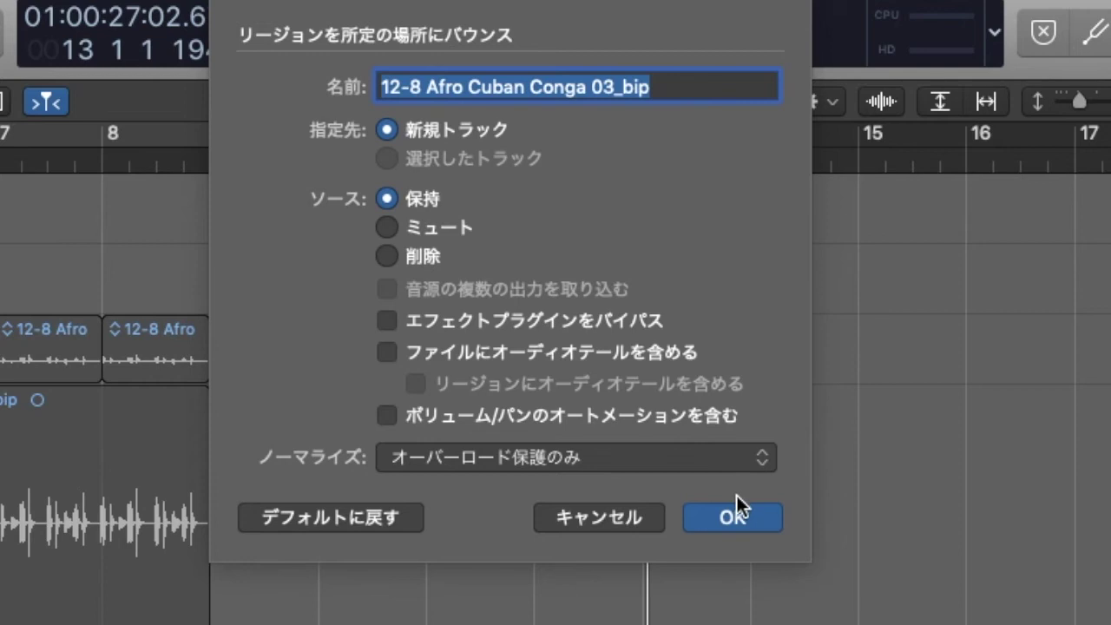
click(768, 516)
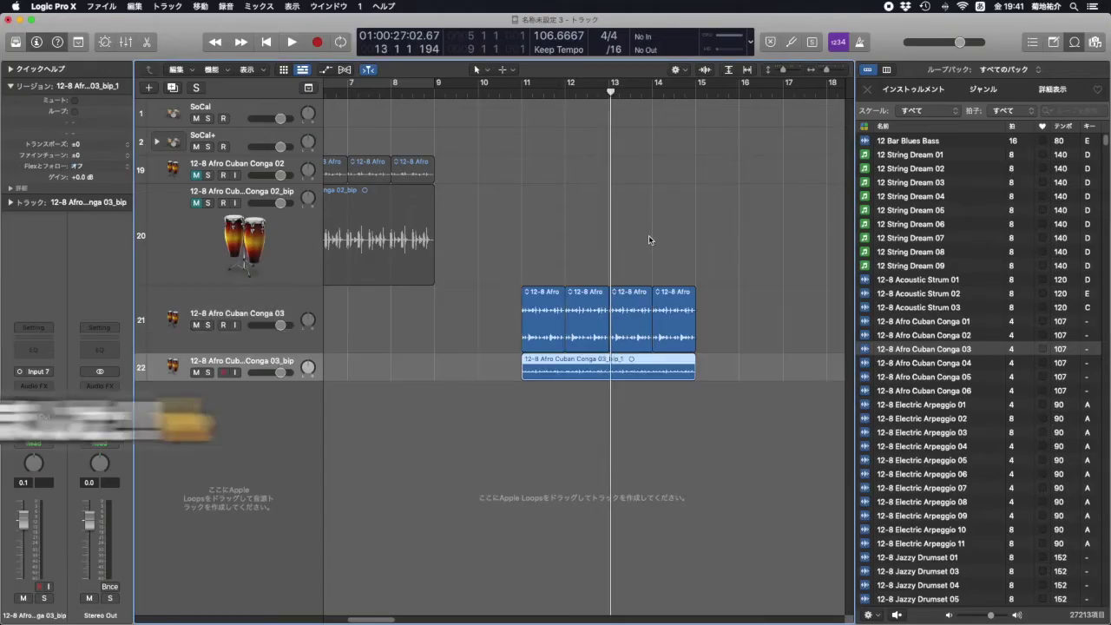
Step: Increase the height of the 12-8 Afro Cuban Conga 03_bip track and compare it with the original track
drag(276, 379, 272, 491)
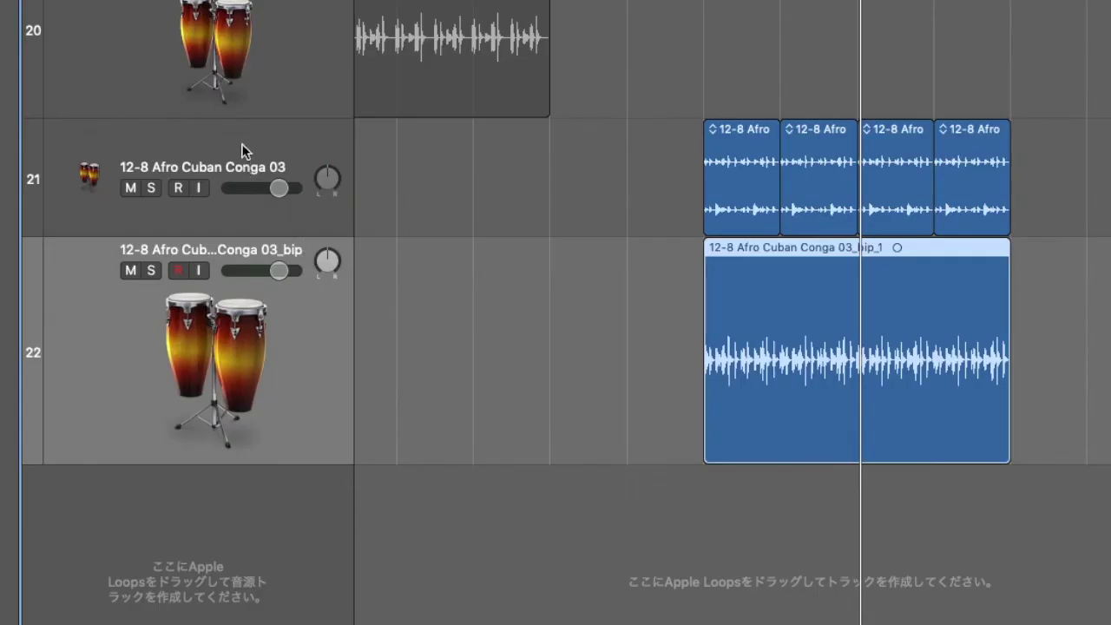
click(270, 206)
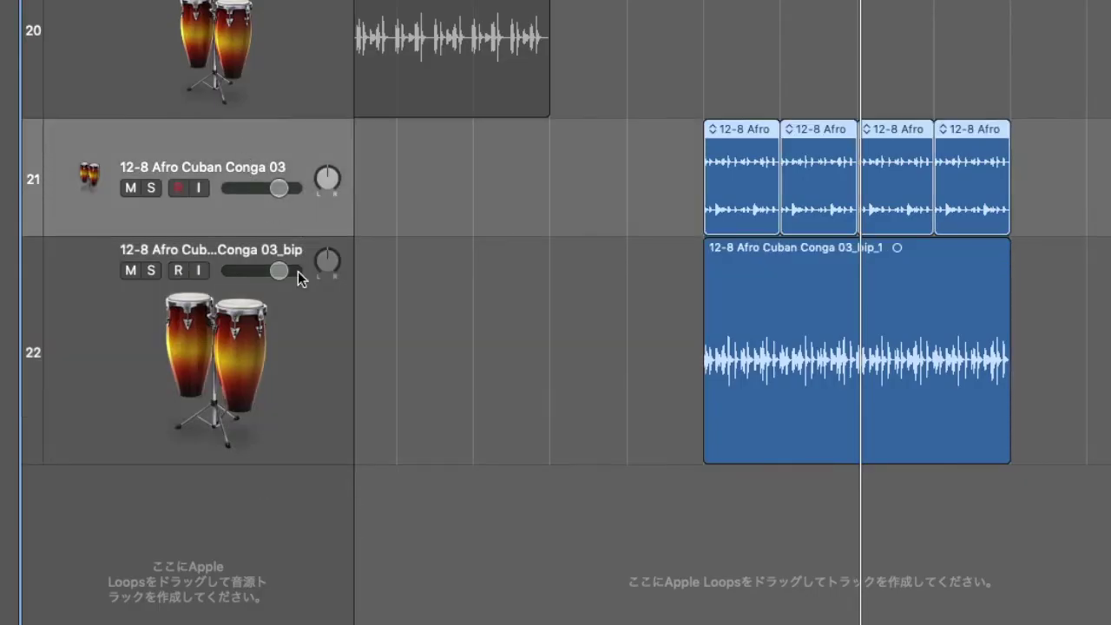
click(308, 349)
click(233, 141)
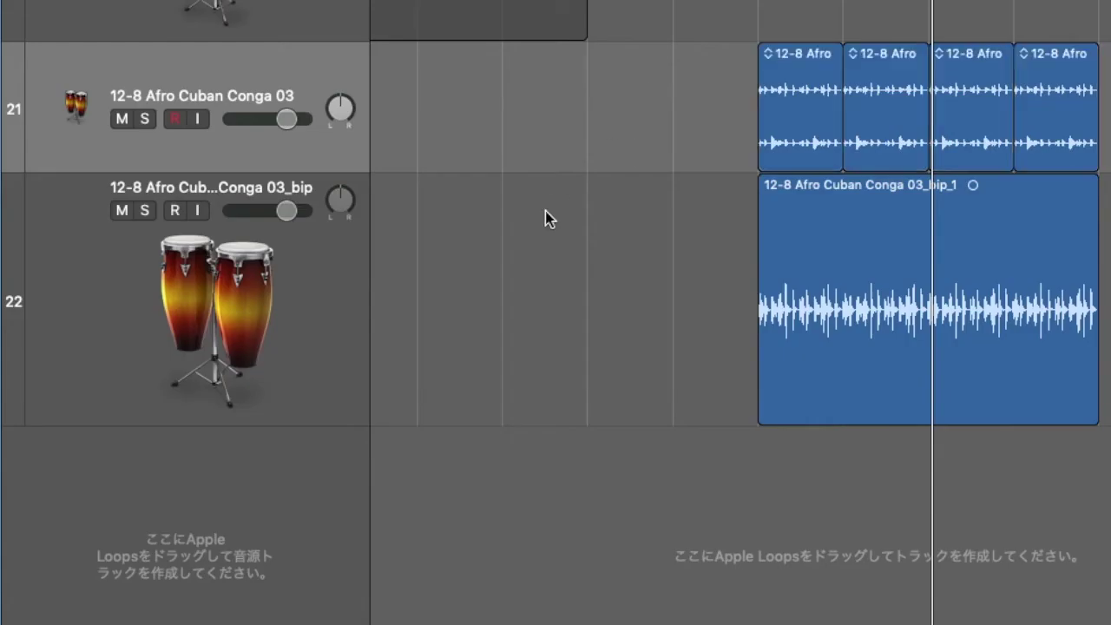
click(292, 279)
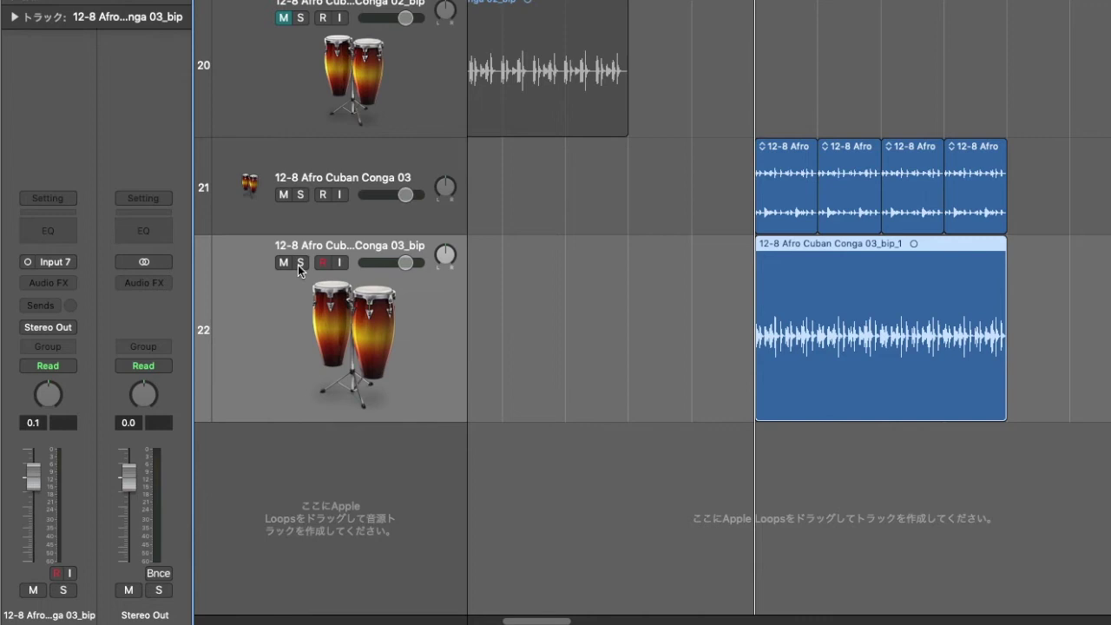
Step: Listen to the bounced Conga 03_bip track soloed, then switch the solo to the original Conga 03 track
click(298, 263)
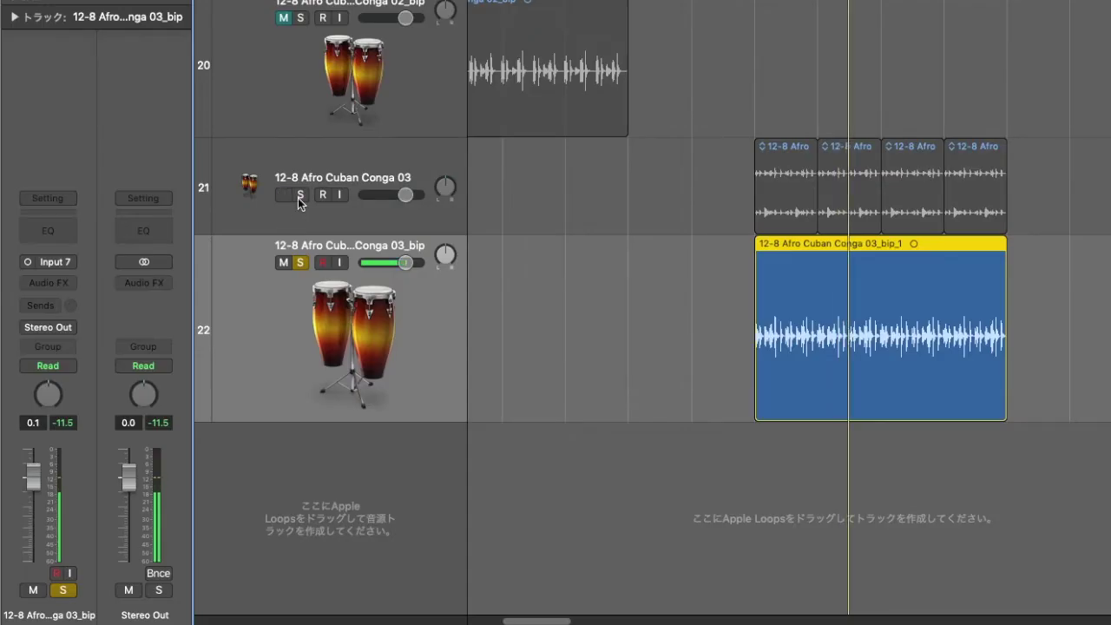
click(299, 196)
click(301, 263)
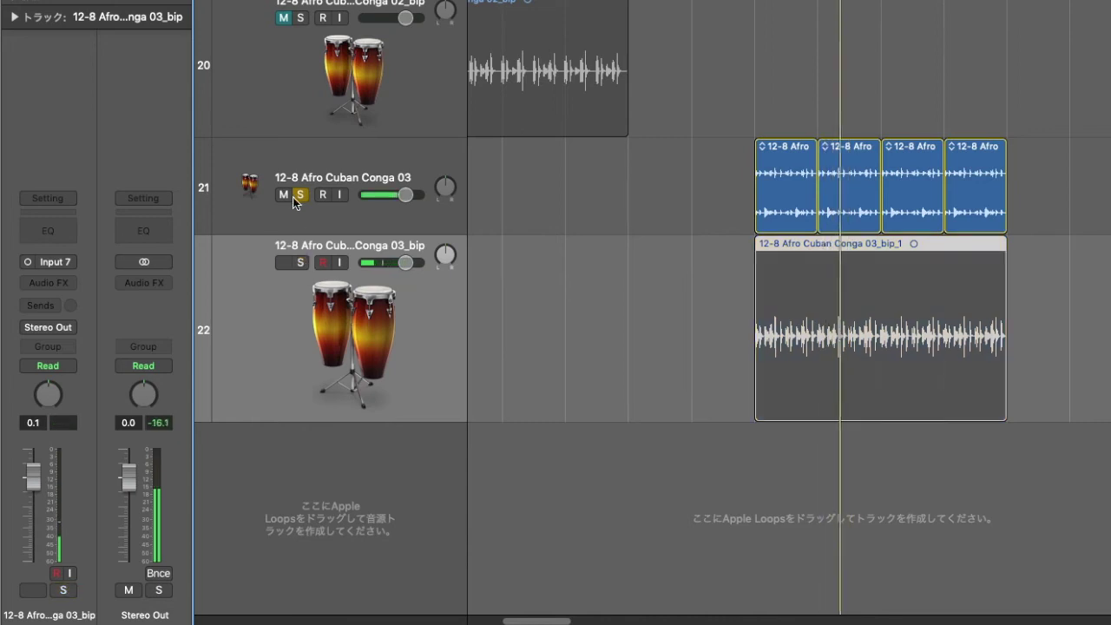
Step: Switch the original 12-8 Afro Cuban Conga 03 channel to stereo and remove its solo
click(243, 191)
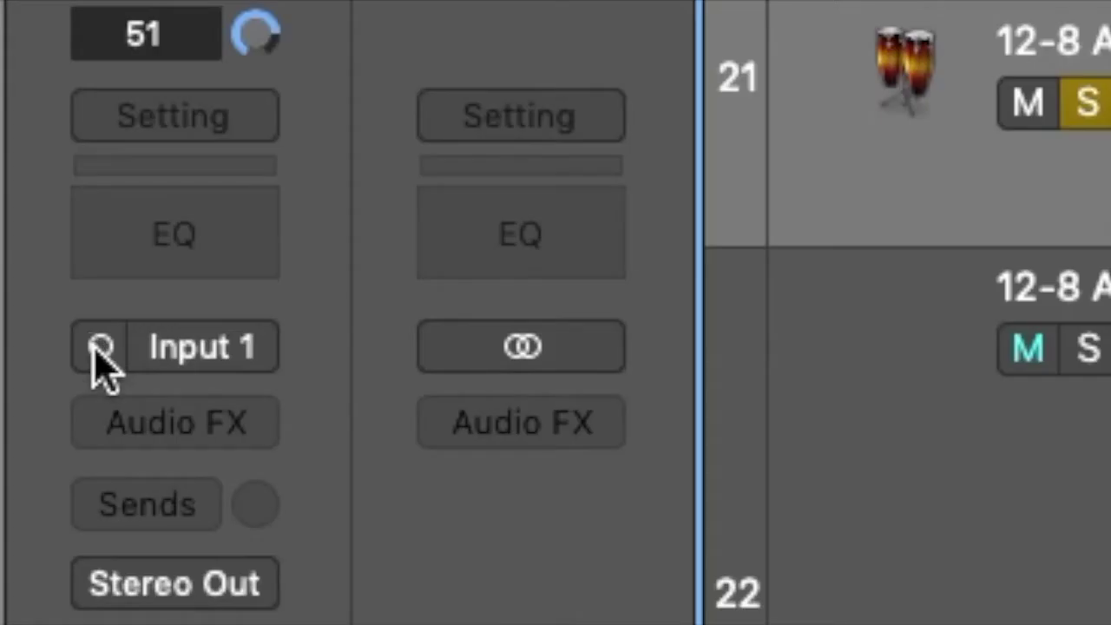
click(26, 261)
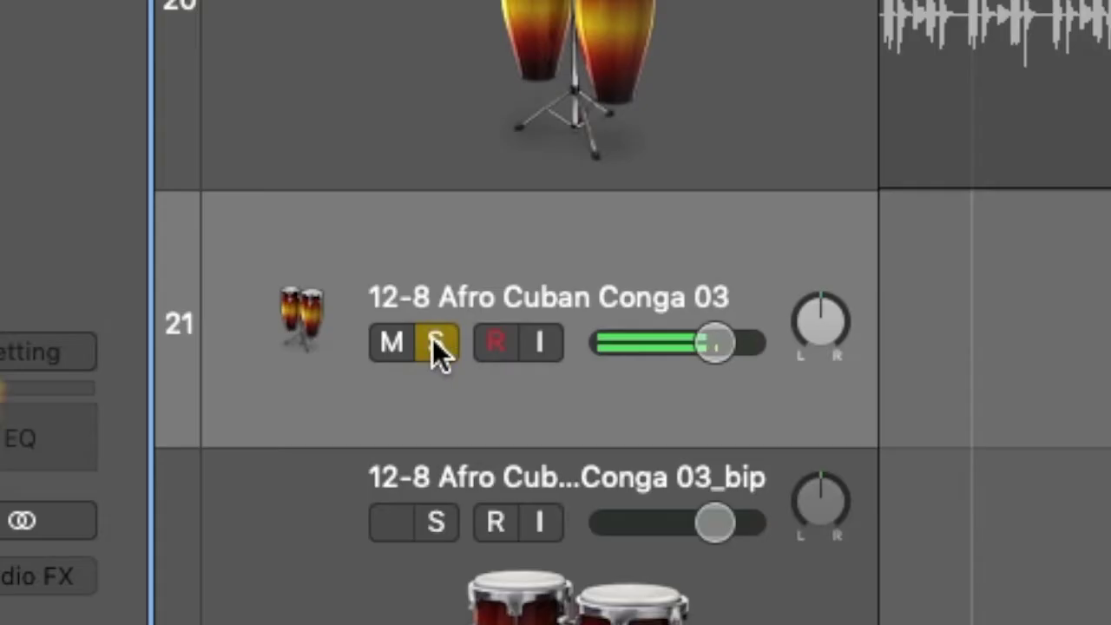
click(433, 341)
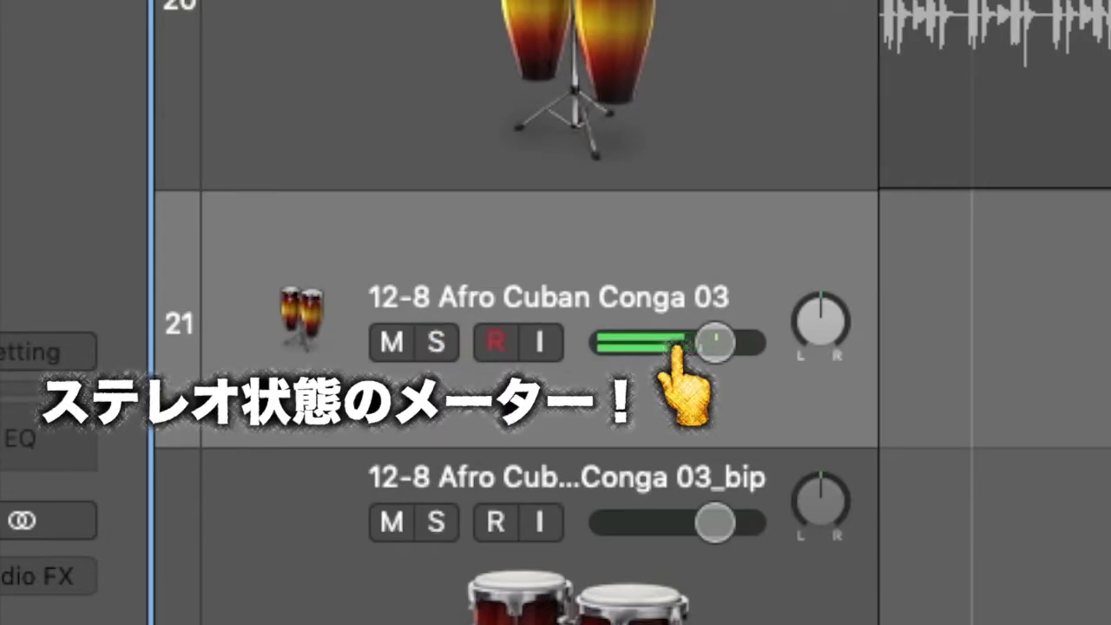
Step: Solo the bounced 12-8 Afro Cuban Conga 03_bip track and switch its channel format to stereo
click(526, 471)
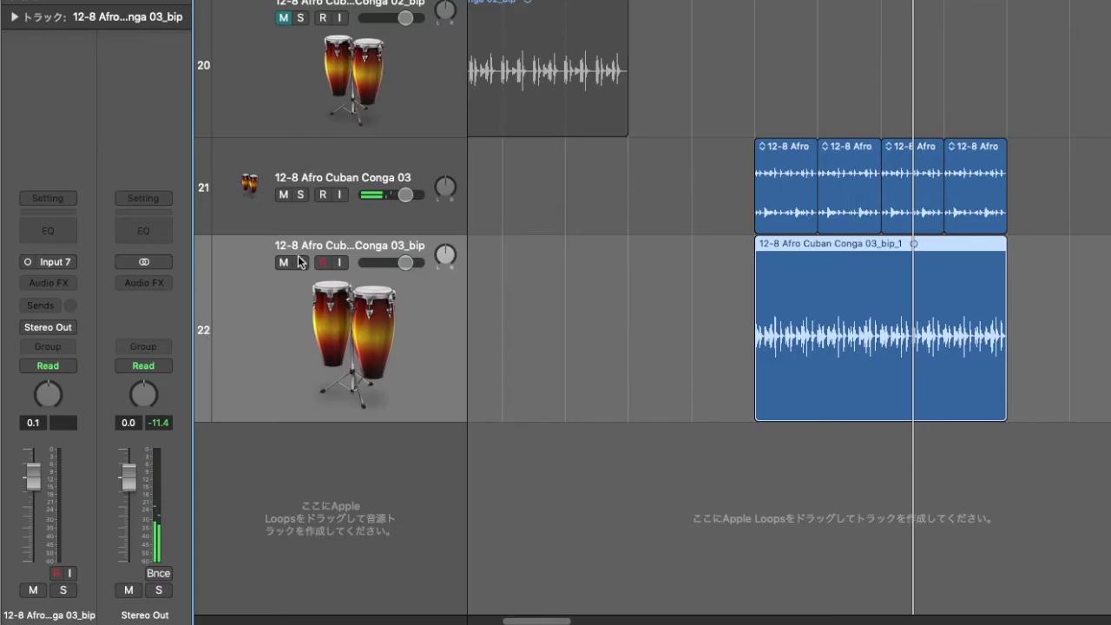
click(299, 262)
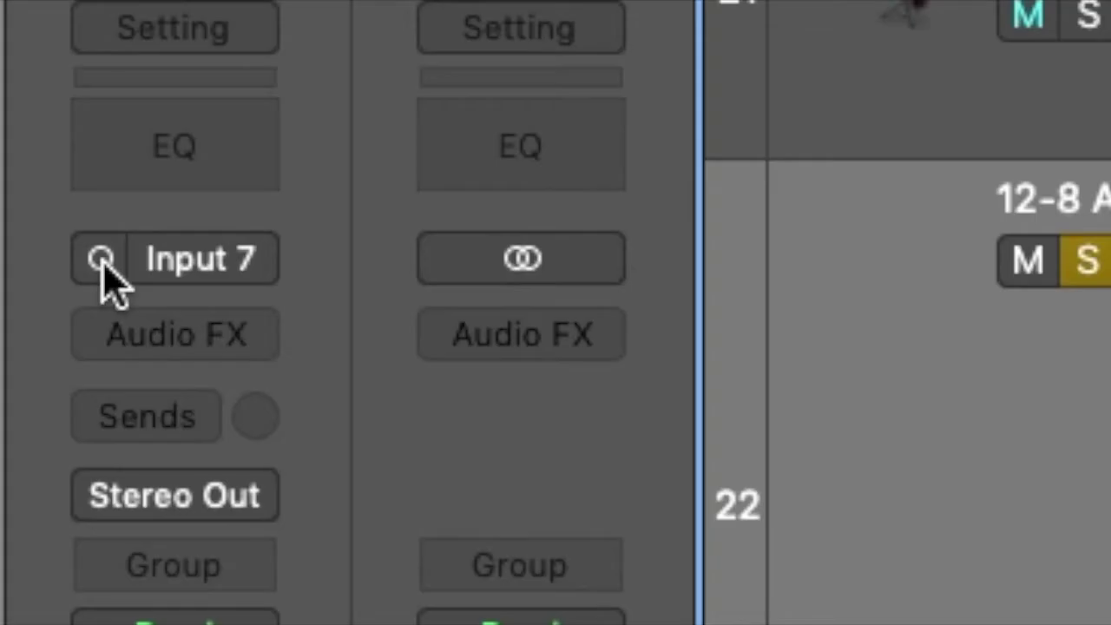
click(29, 263)
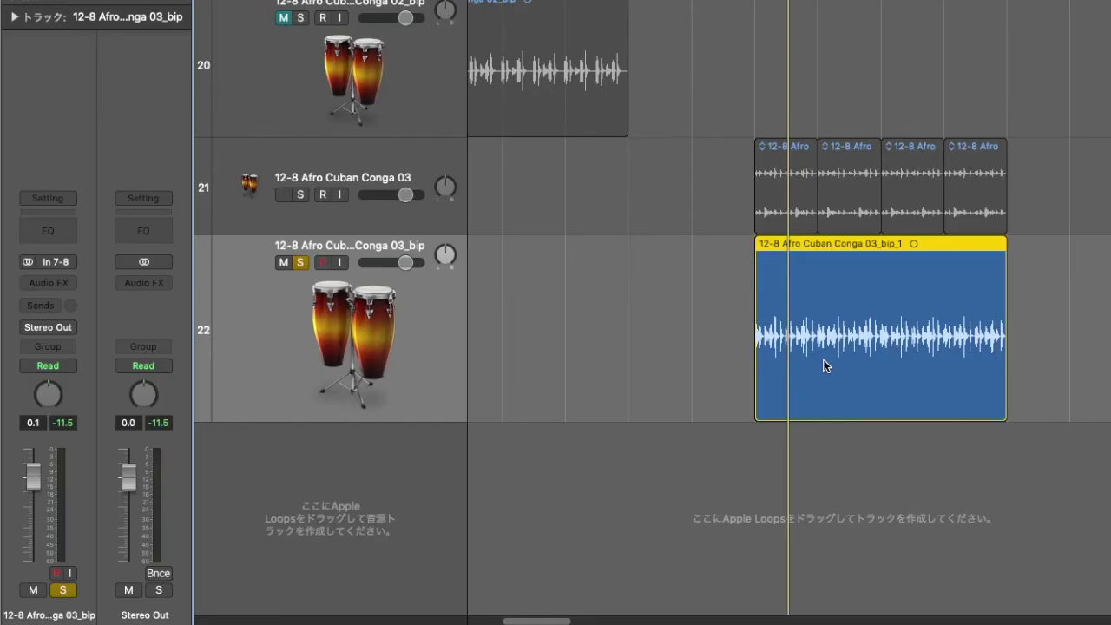
Step: Play the bounced and original Conga 03 tracks with alternating solos to compare them, leaving only the bounced track soloed
key(space)
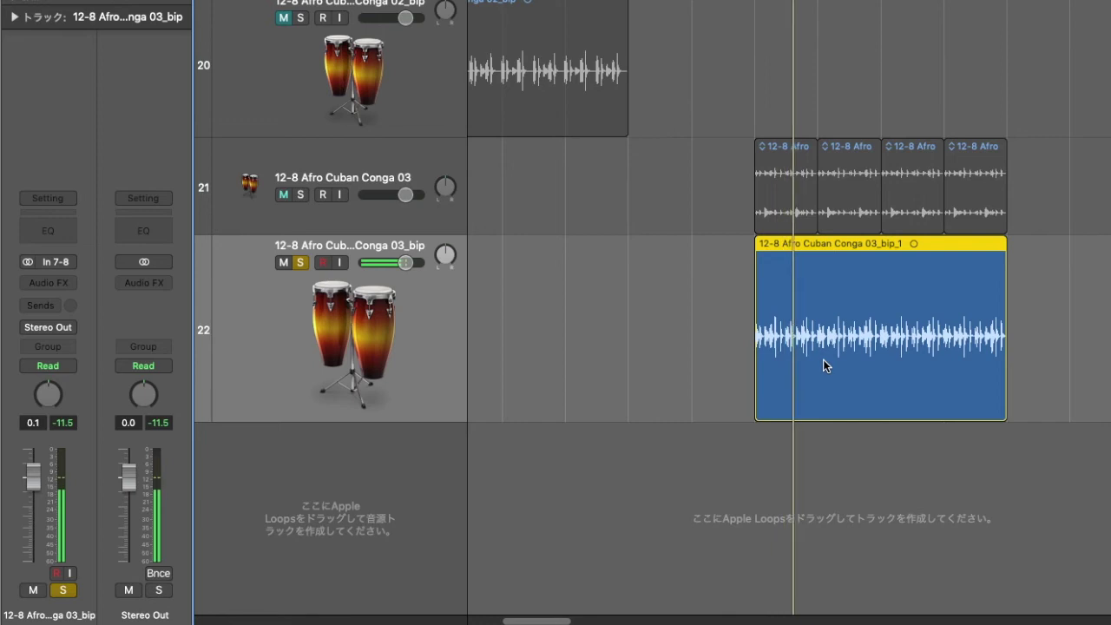
click(300, 263)
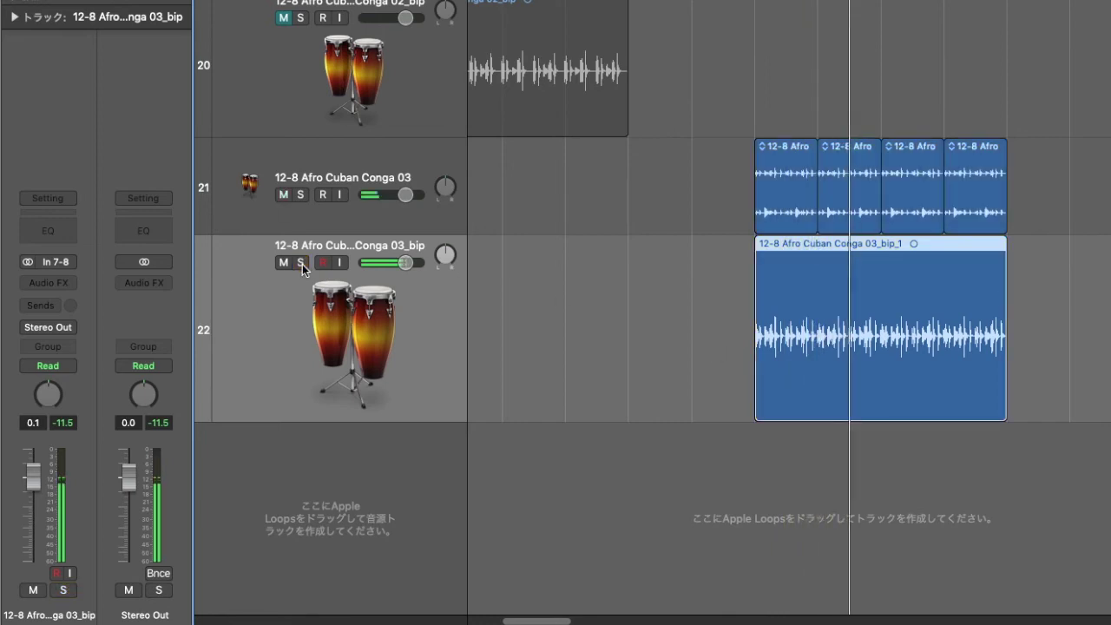
click(301, 194)
click(298, 263)
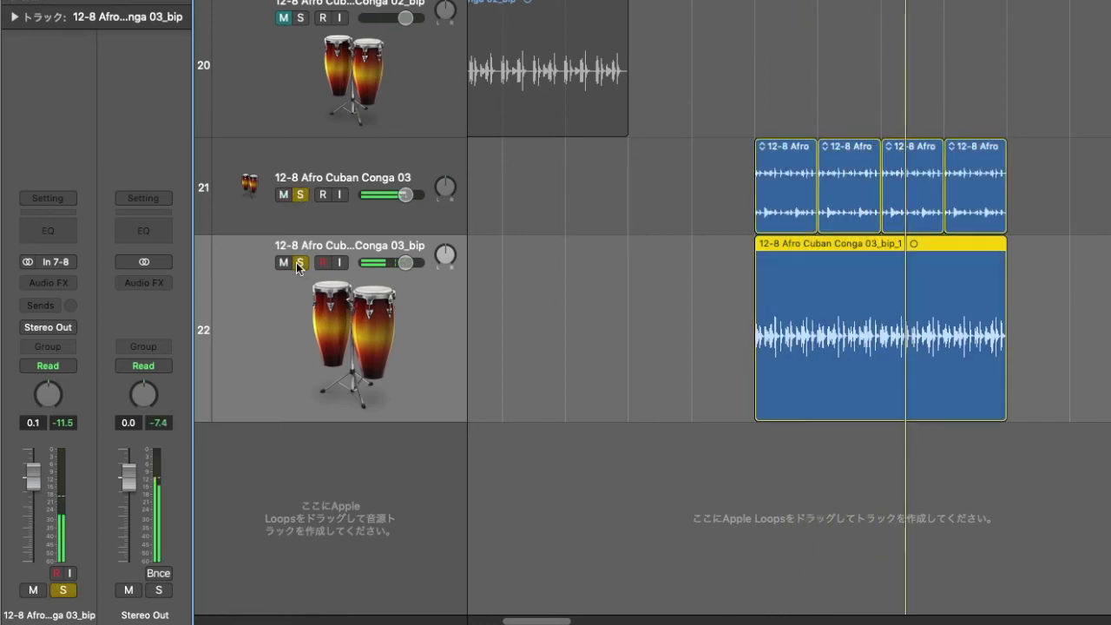
click(300, 197)
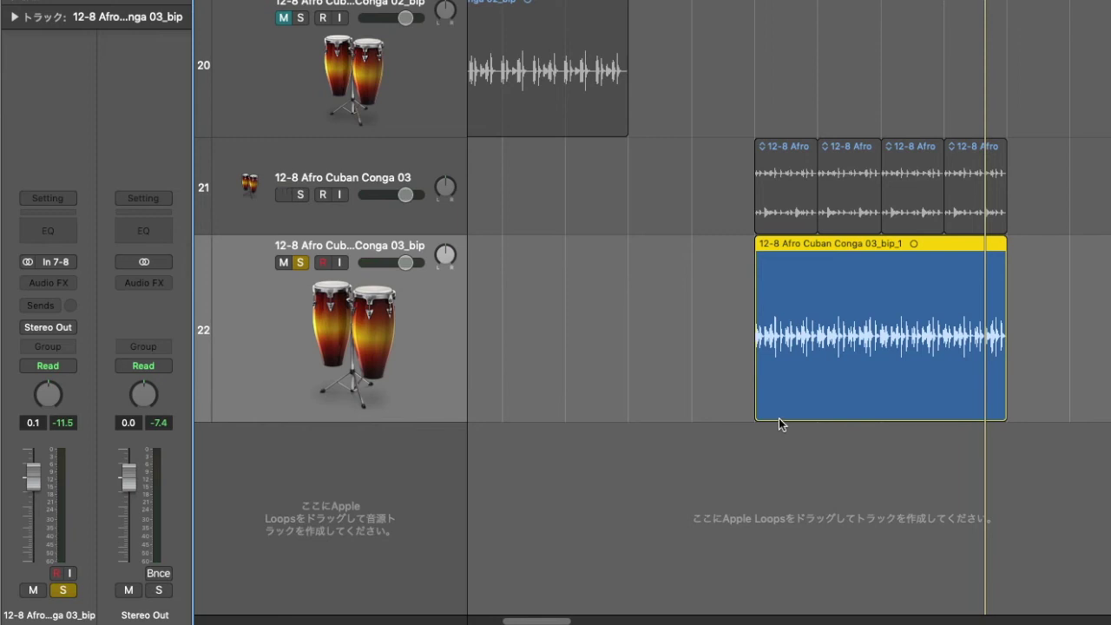
Step: Switch the original 12-8 Afro Cuban Conga 03 channel to mono and view the bounce-in-place command for its regions
click(382, 156)
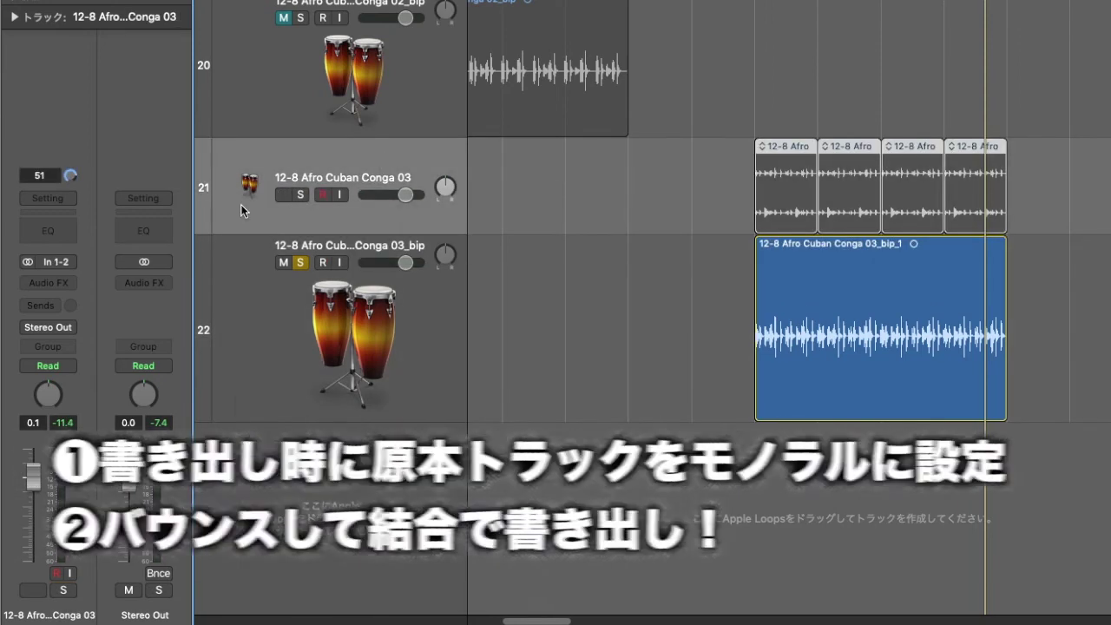
click(28, 262)
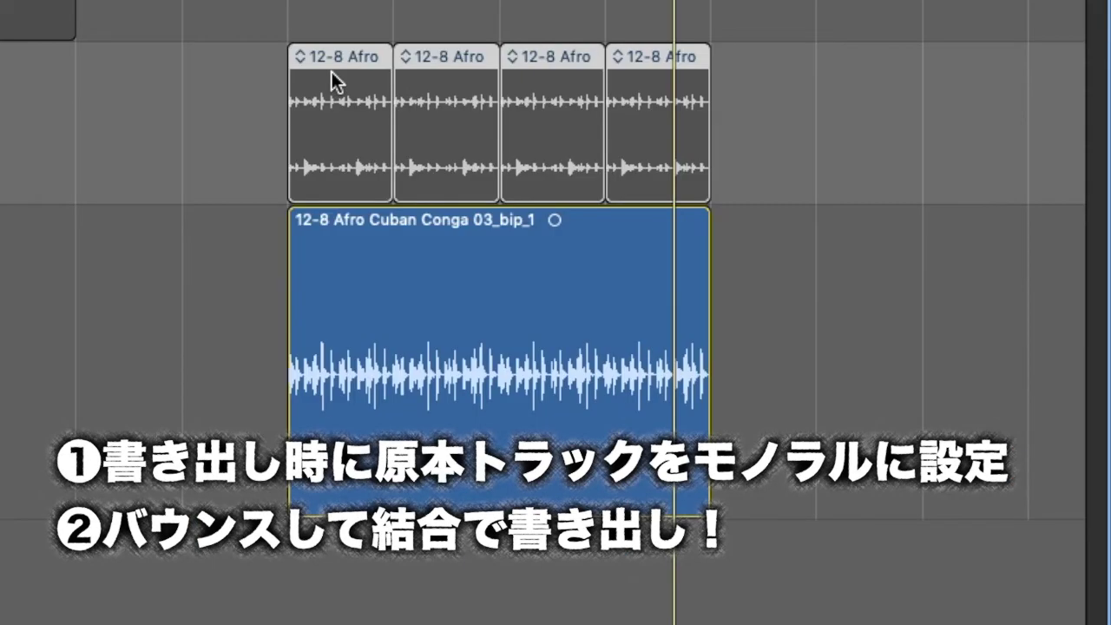
right_click(314, 59)
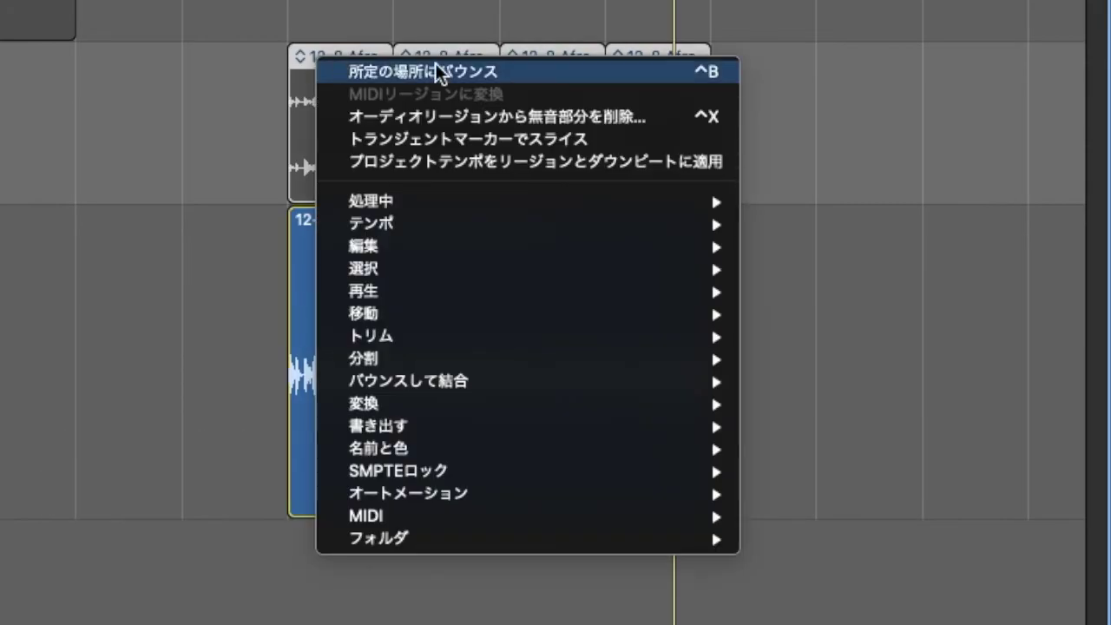
click(133, 83)
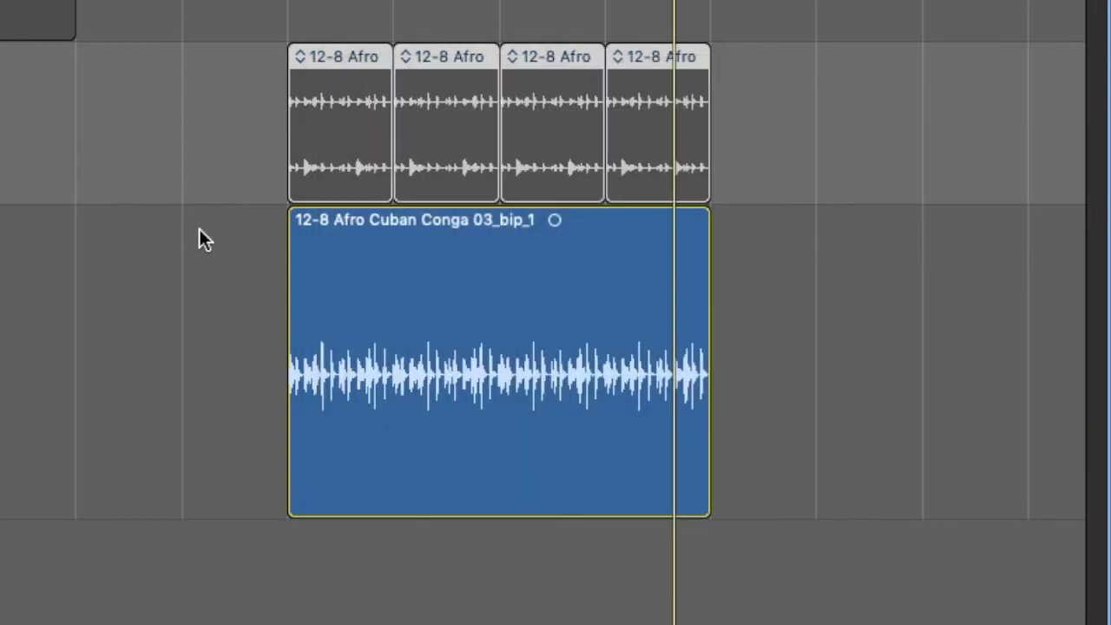